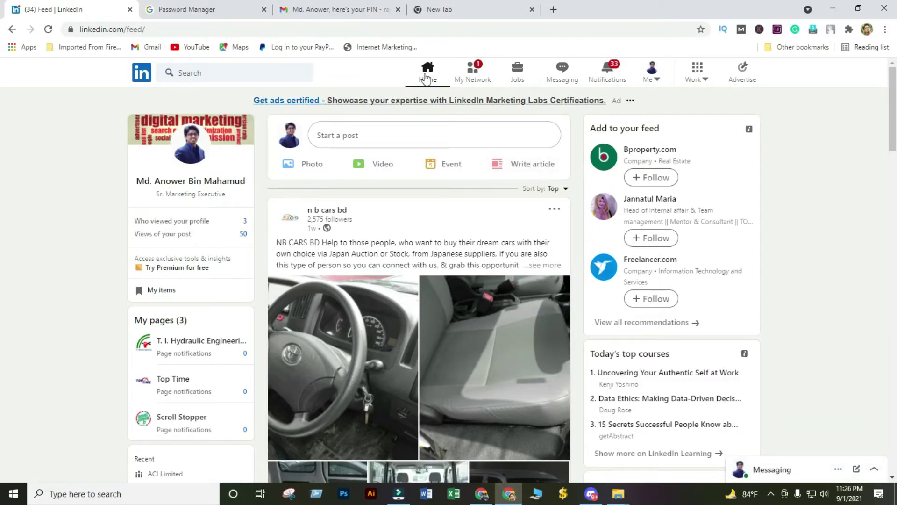
View the signed-in account's profile from the Me menu, then return to the home feed.
left_click(658, 77)
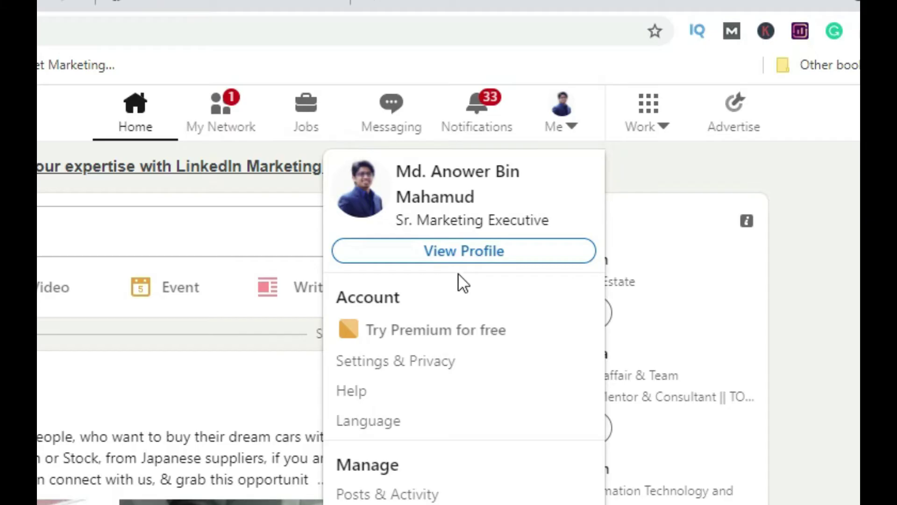
left_click(596, 148)
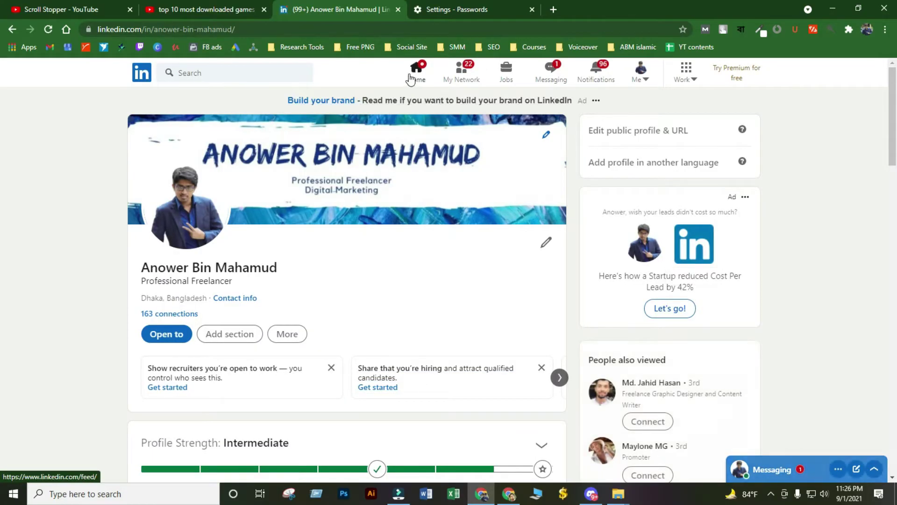
left_click(417, 77)
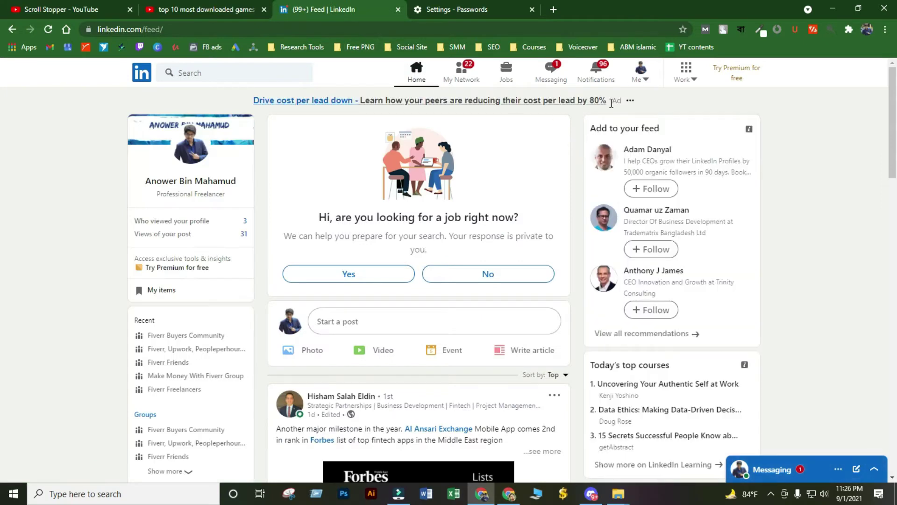
View the duplicate account's profile, then go back to the primary account's browser window.
left_click(641, 77)
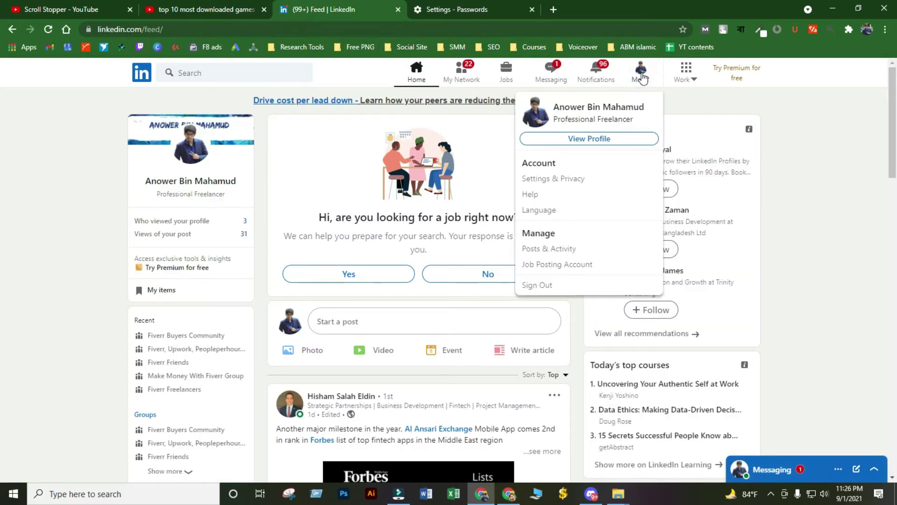
left_click(623, 137)
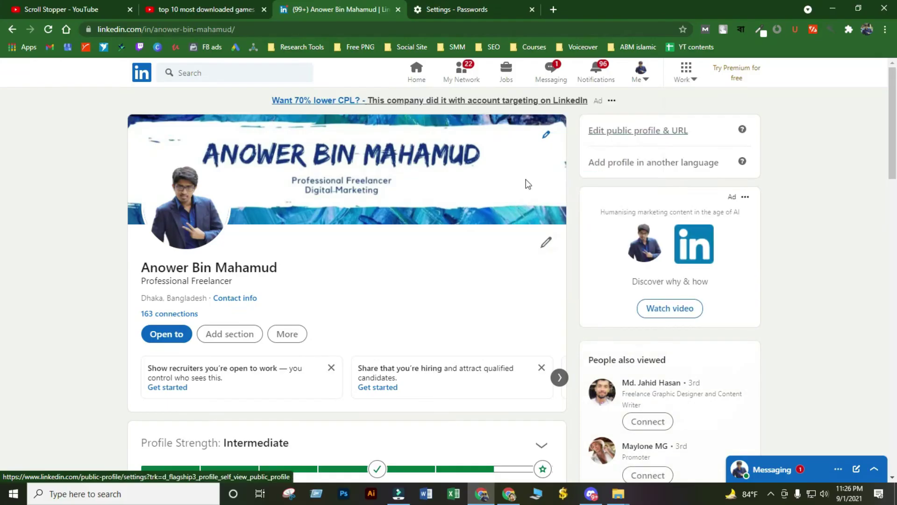
mouse_move(508, 494)
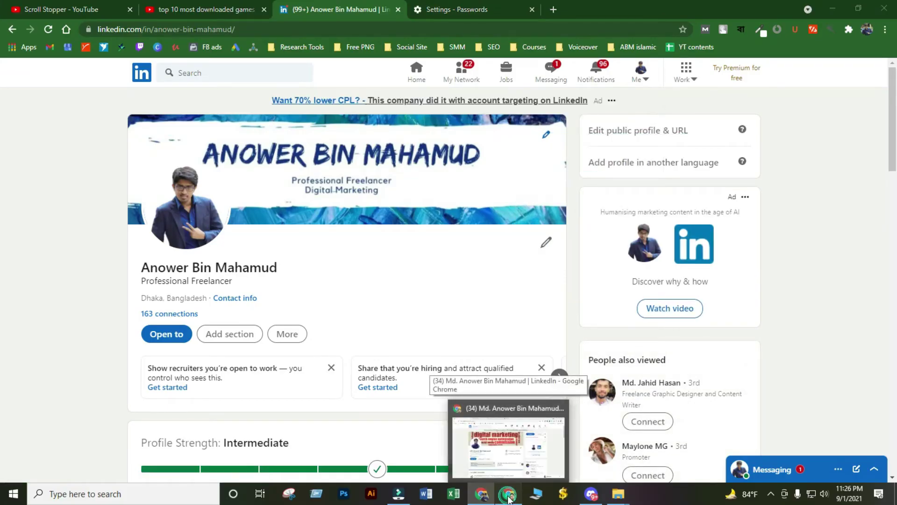
left_click(508, 442)
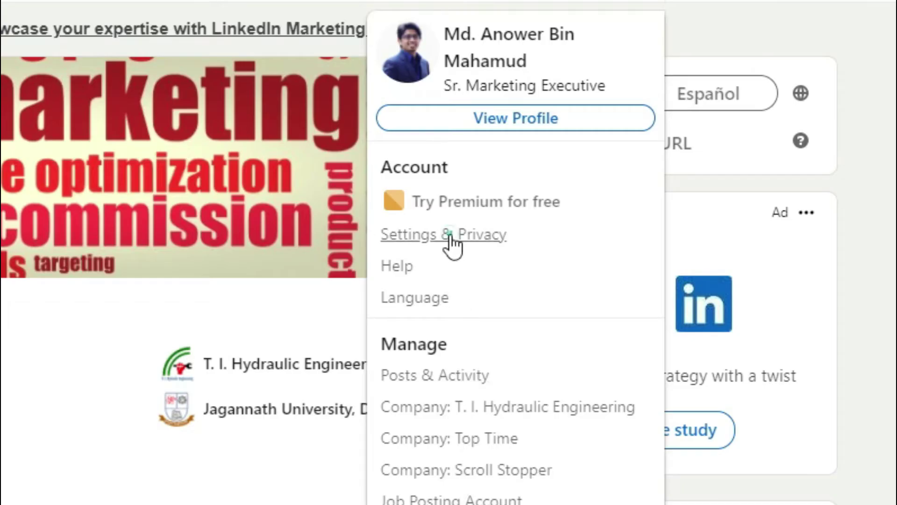
Go to Account management under Account preferences in Settings & Privacy.
left_click(450, 237)
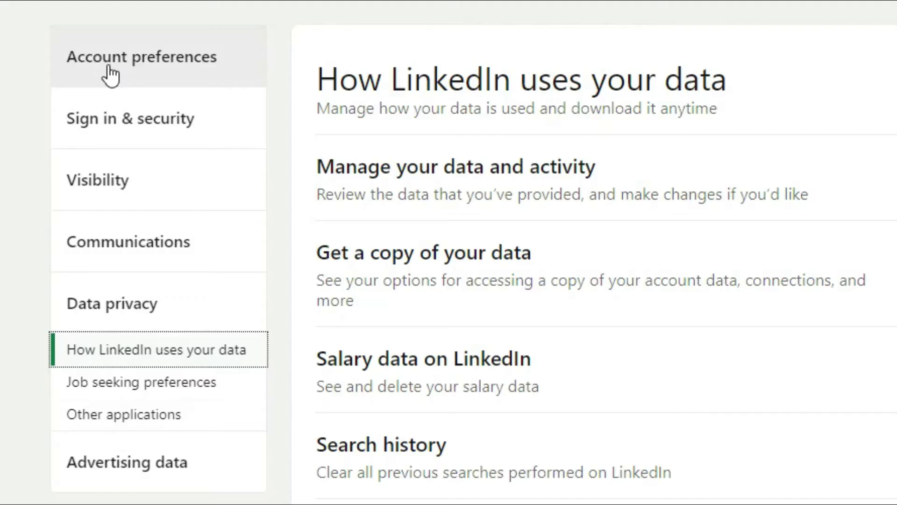
left_click(160, 126)
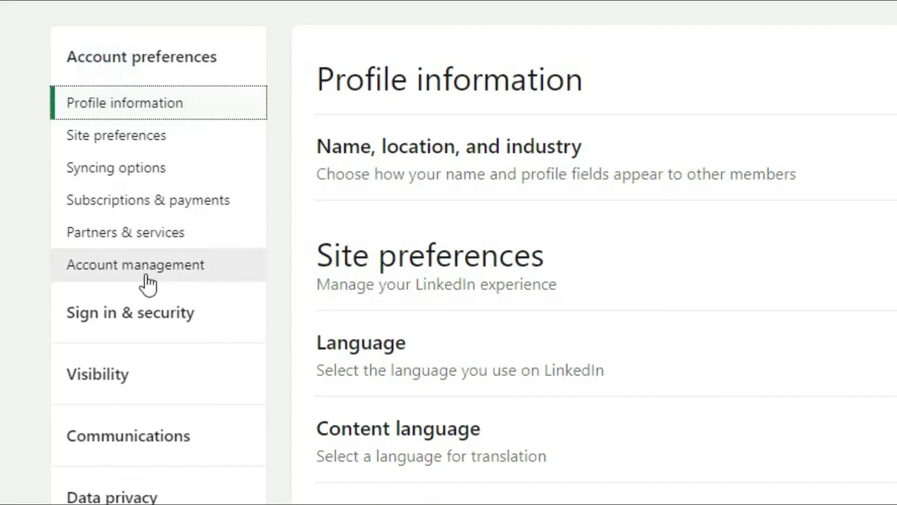
left_click(141, 272)
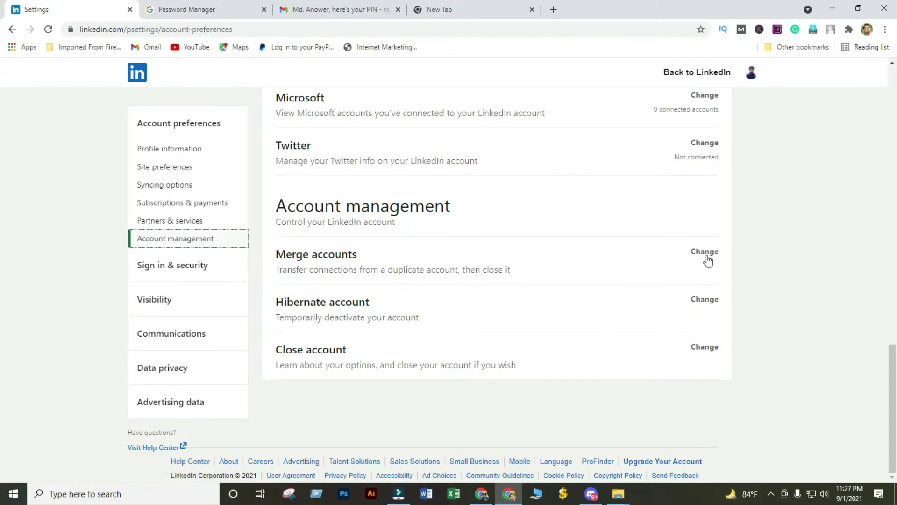
Expand the Merge accounts form and select the prefilled email to replace it.
left_click(707, 256)
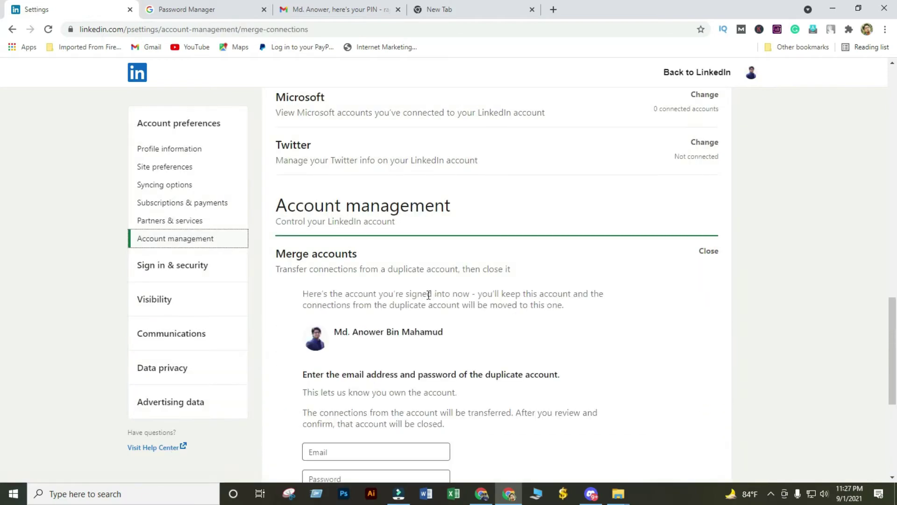
scroll(364, 366, "down", 3)
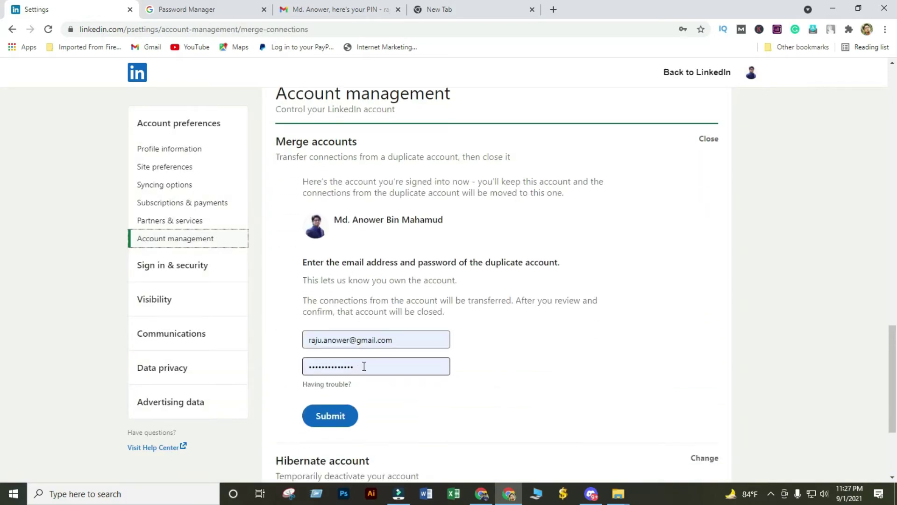
left_click(409, 339)
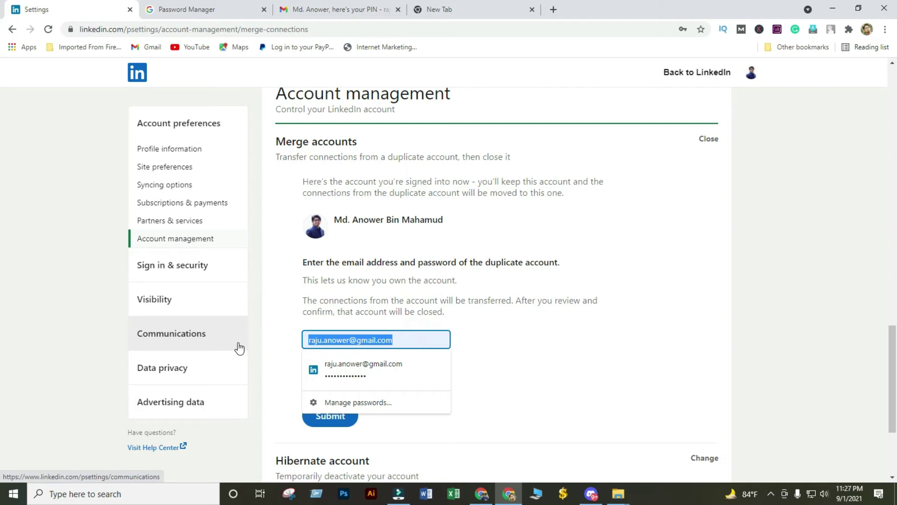
type("an")
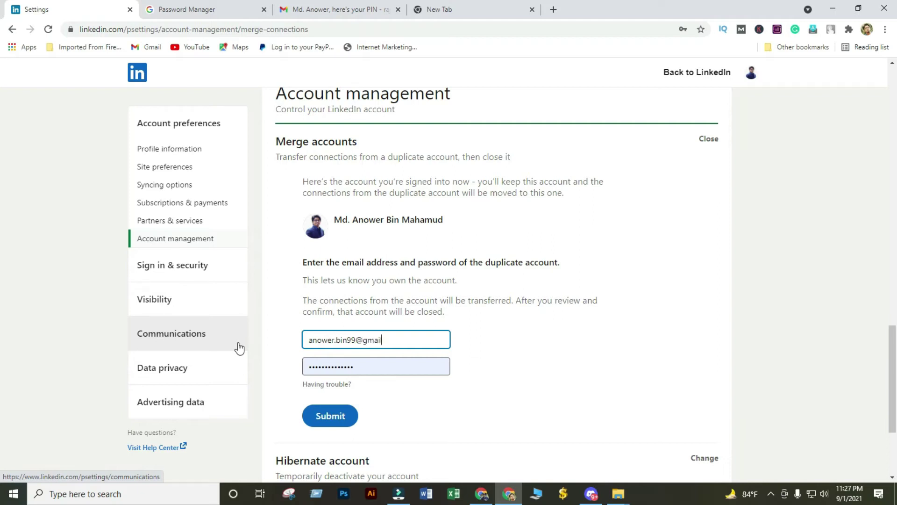
type(".com")
Submit the duplicate's credentials, confirm which account to keep, and authorize the merge with the saved password.
left_click(332, 416)
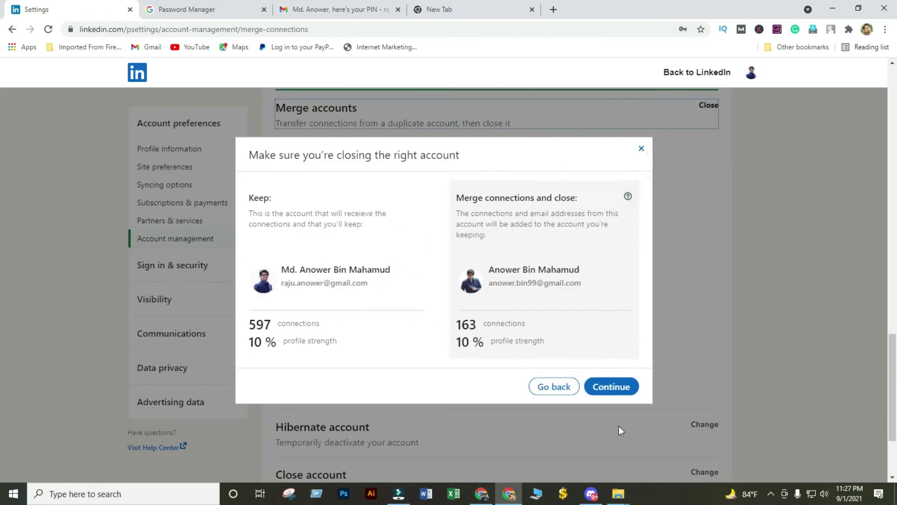
left_click(602, 387)
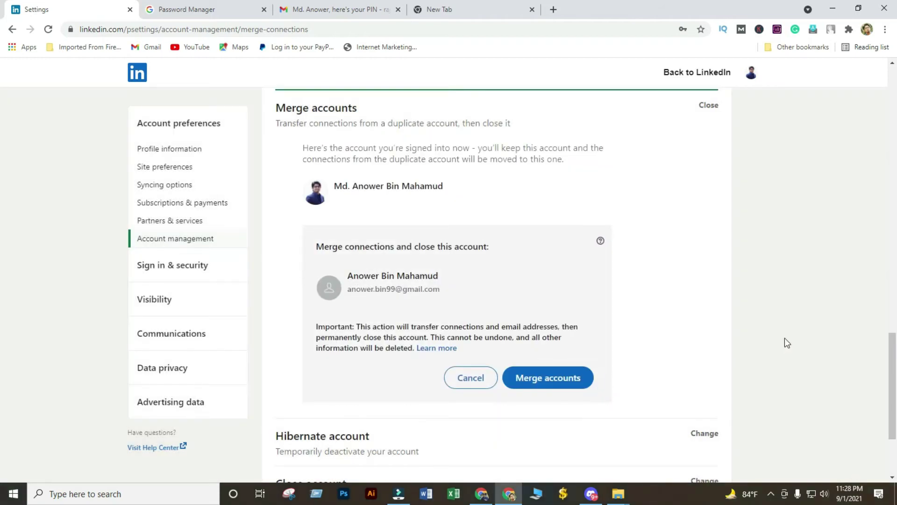
left_click(558, 377)
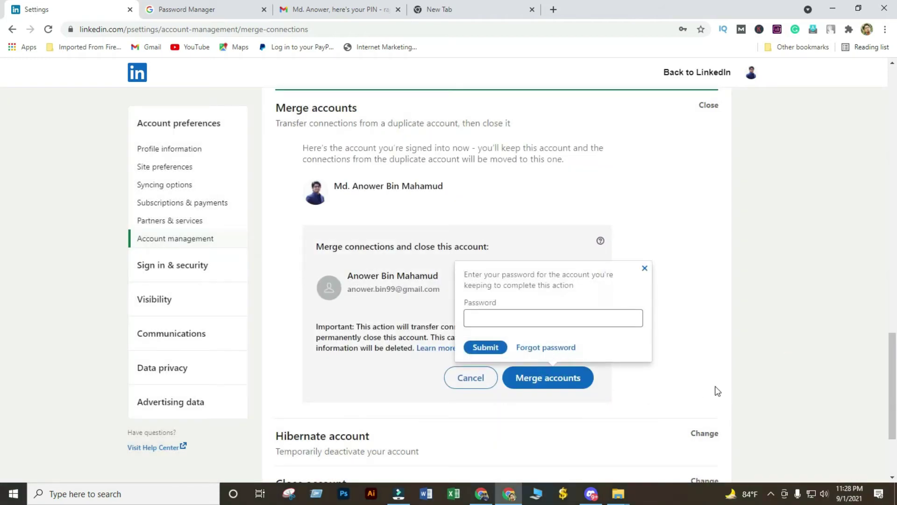
left_click(520, 318)
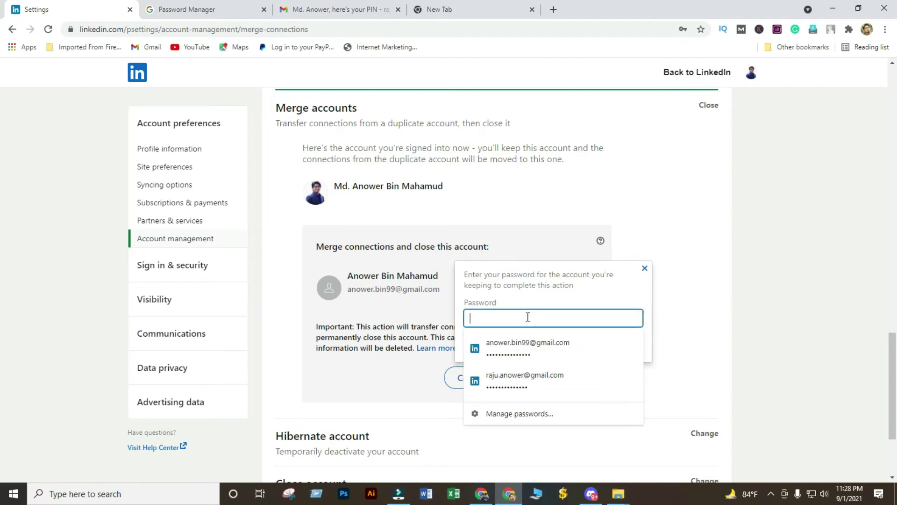
left_click(485, 349)
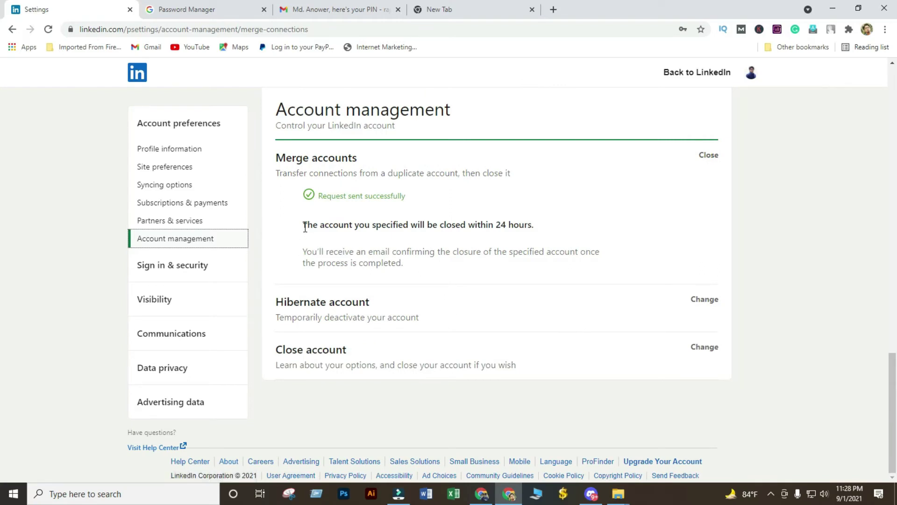
Highlight the note about closing within 24 hours, then return to the main LinkedIn site.
left_click_drag(304, 225, 562, 237)
left_click(562, 238)
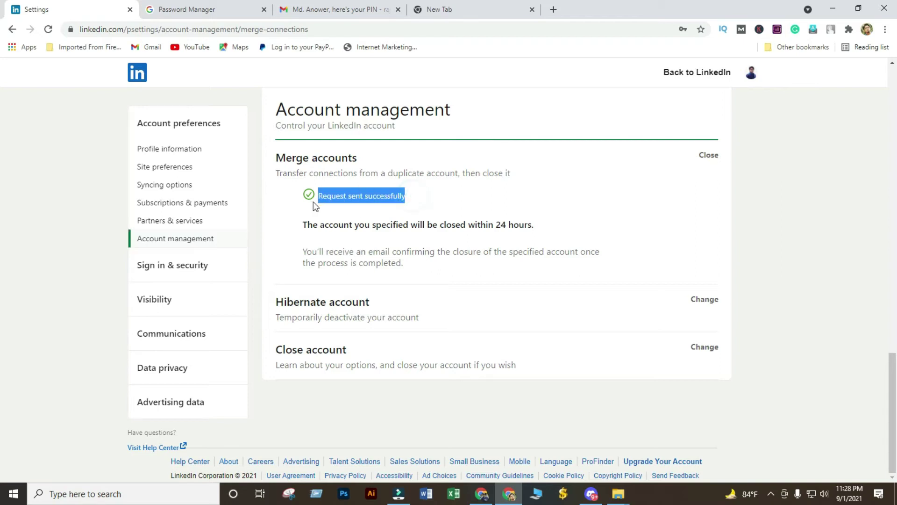
left_click(705, 74)
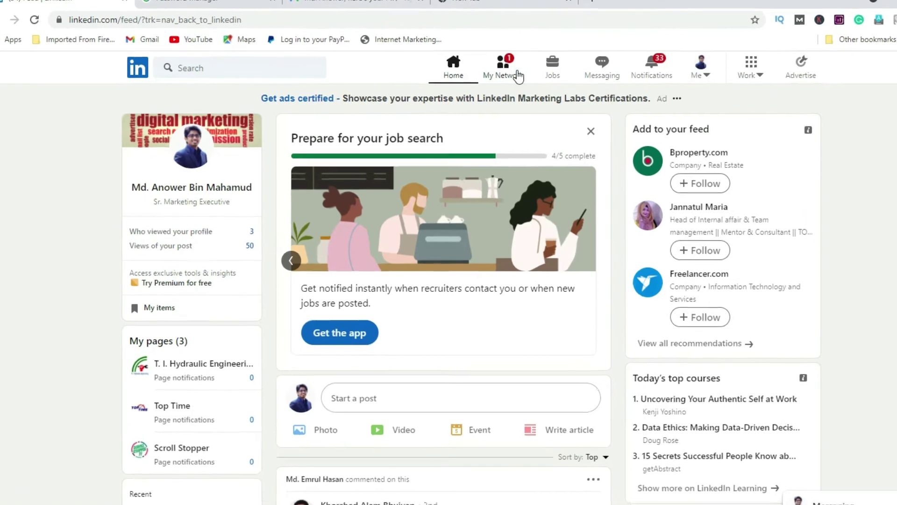
Check the primary account's connection count in My Network, signing back in when prompted.
left_click(513, 68)
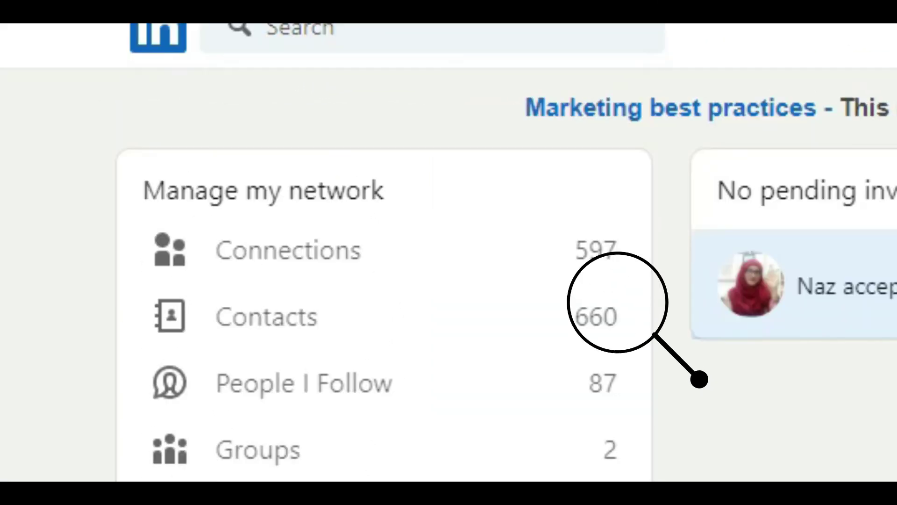
left_click(429, 71)
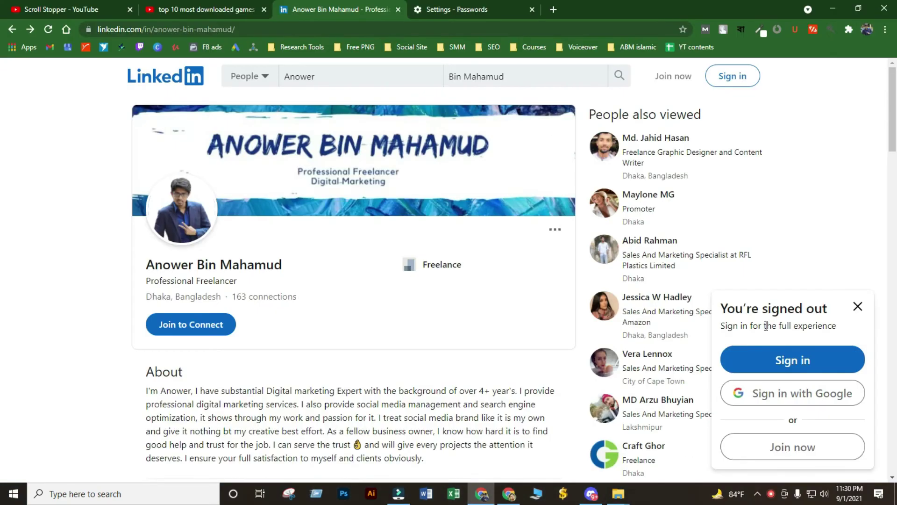
left_click(782, 358)
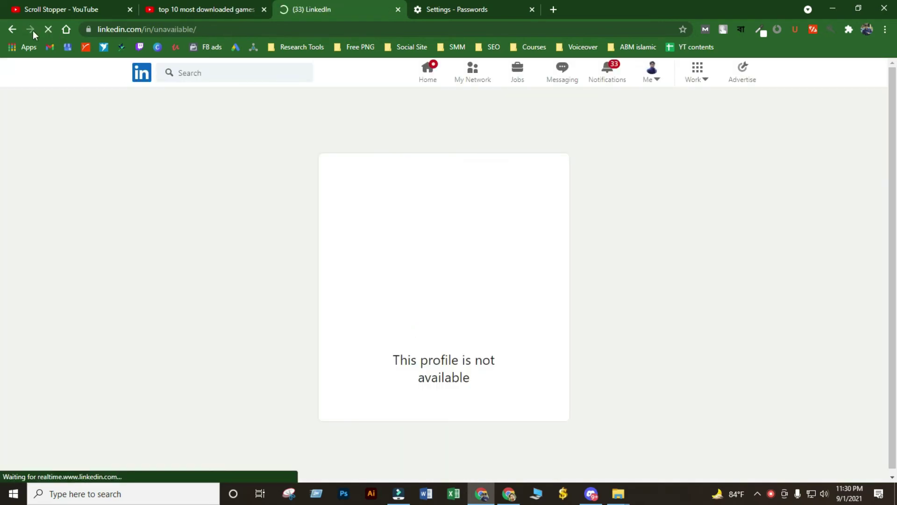
left_click(658, 80)
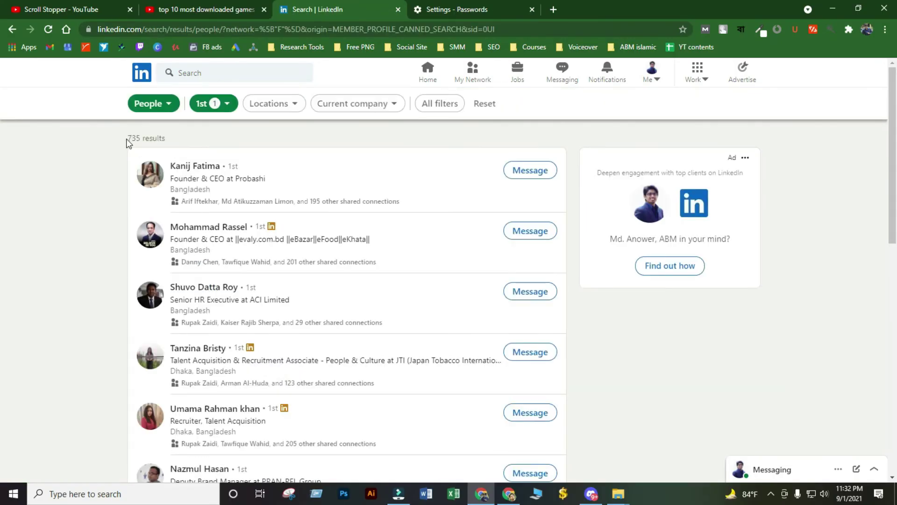
Open the primary account's own profile from the Me menu, showing 500+ connections.
left_click(656, 81)
left_click(580, 145)
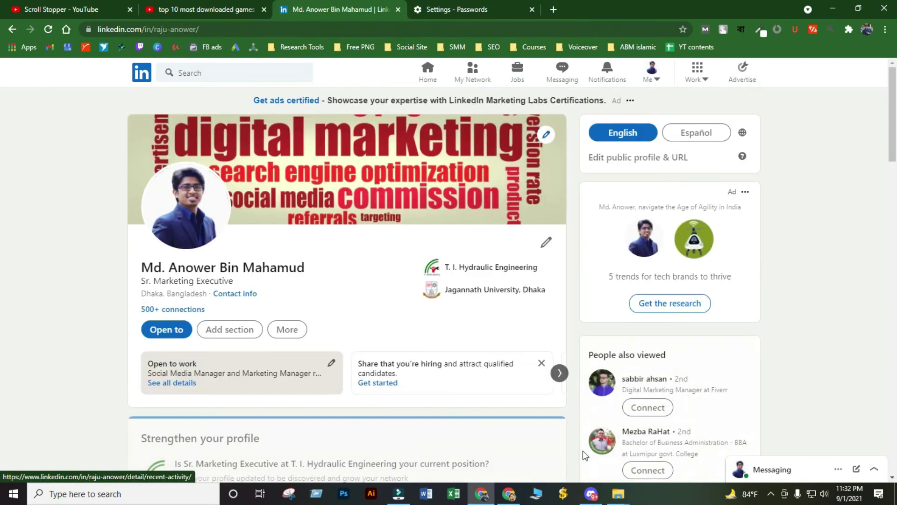